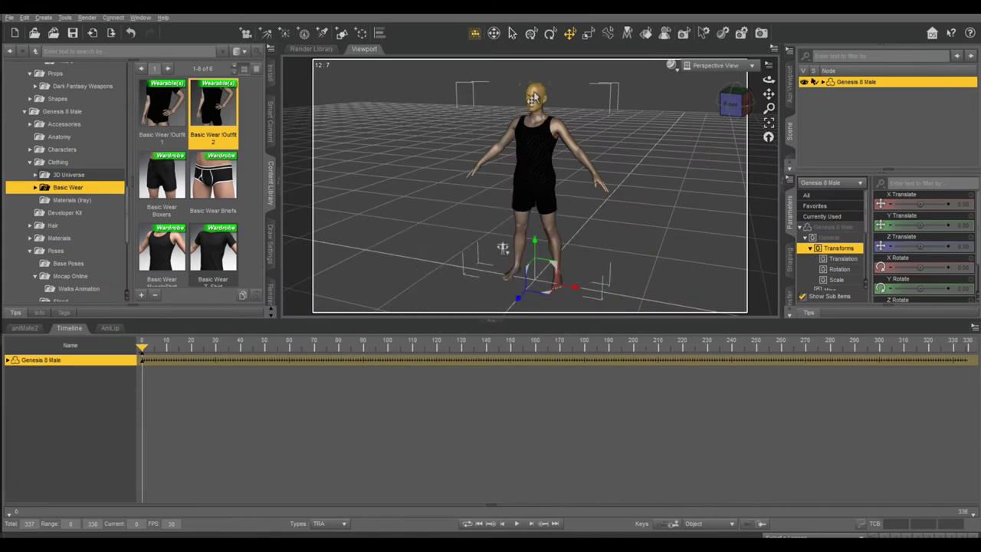
Select the figure's head and frame it in a near-front, eye-level view.
left_click(536, 96)
left_click(769, 132)
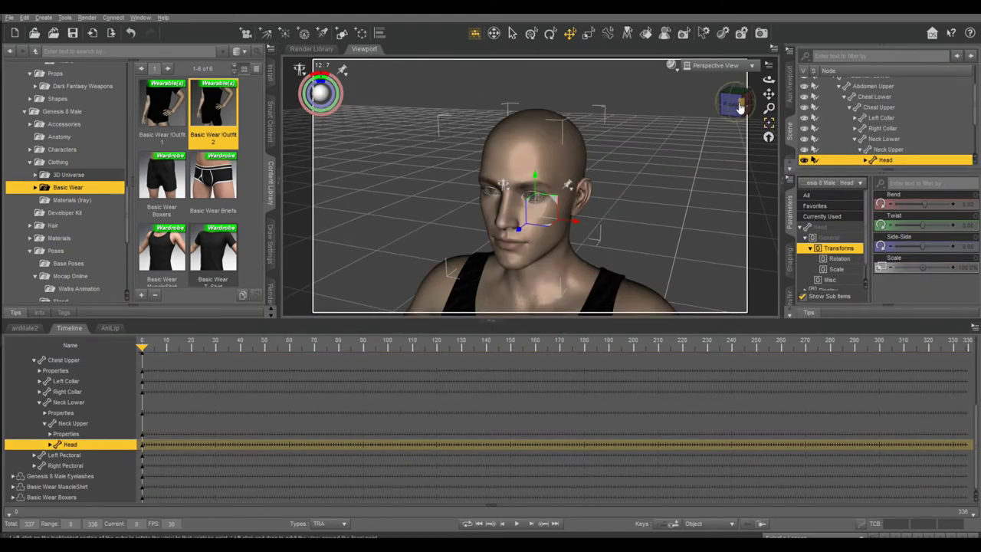
left_click_drag(769, 133, 619, 162)
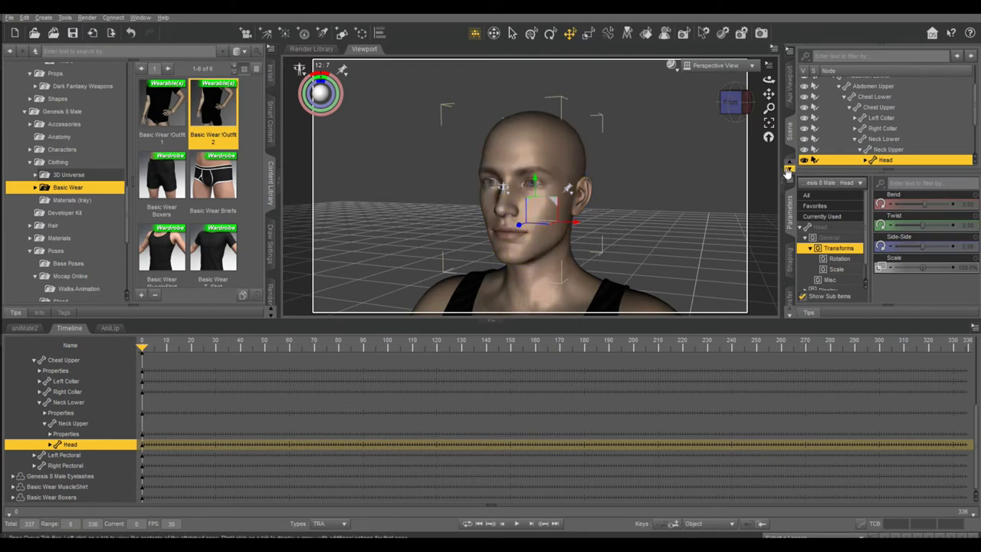
scroll(880, 145, "up", 3)
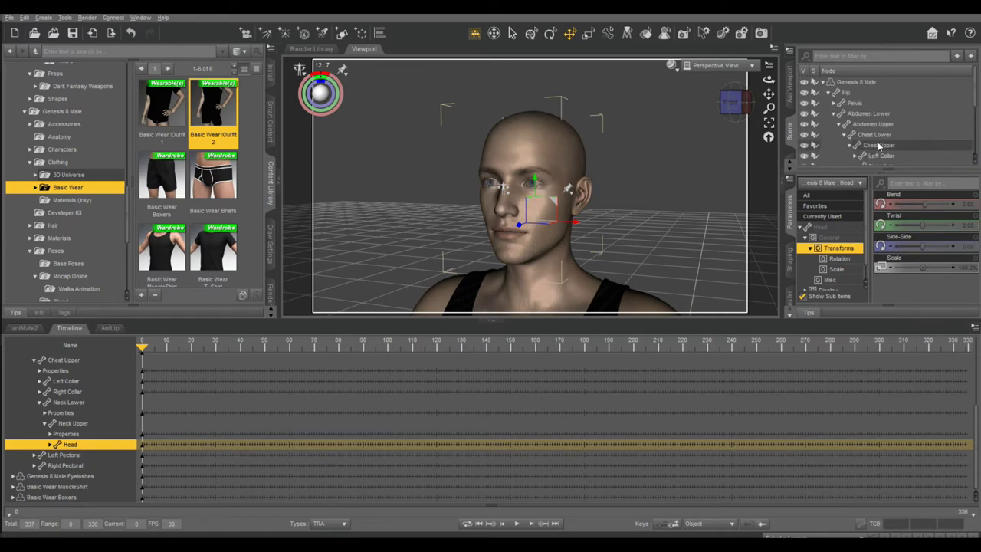
scroll(882, 144, "down", 3)
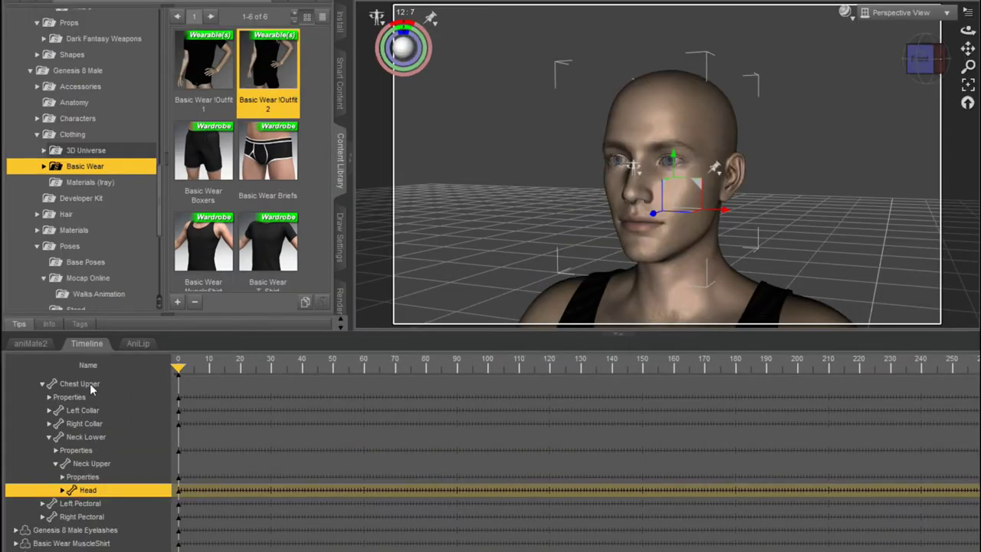
Open AniLip's animation text for Genesis 8 Male and enter the letters "a b c d e f g h i j k l m".
left_click(138, 344)
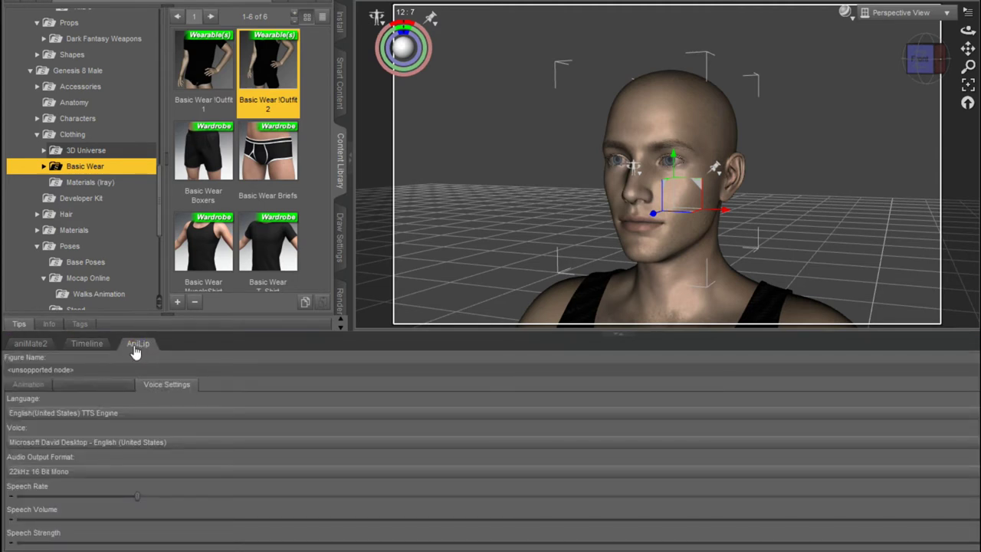
left_click(20, 387)
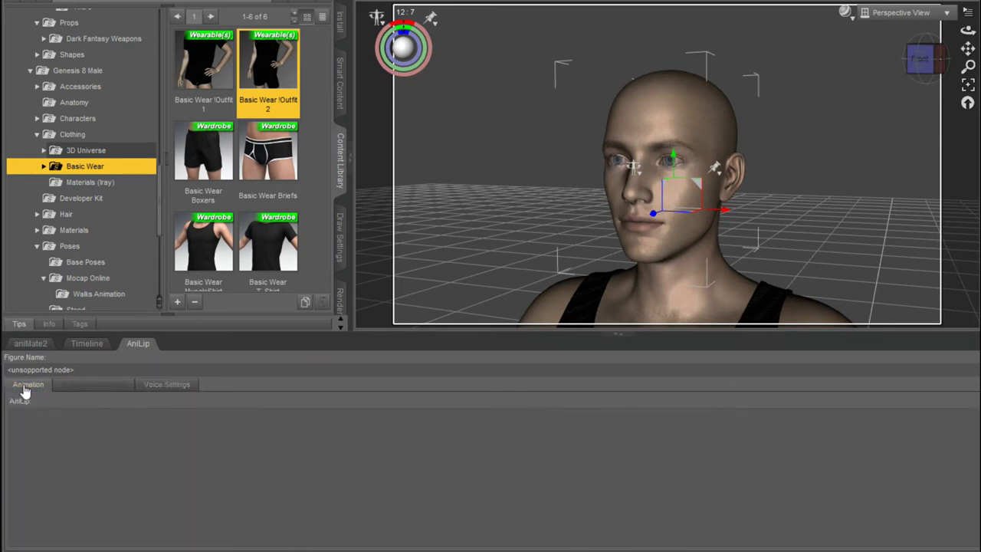
left_click(34, 426)
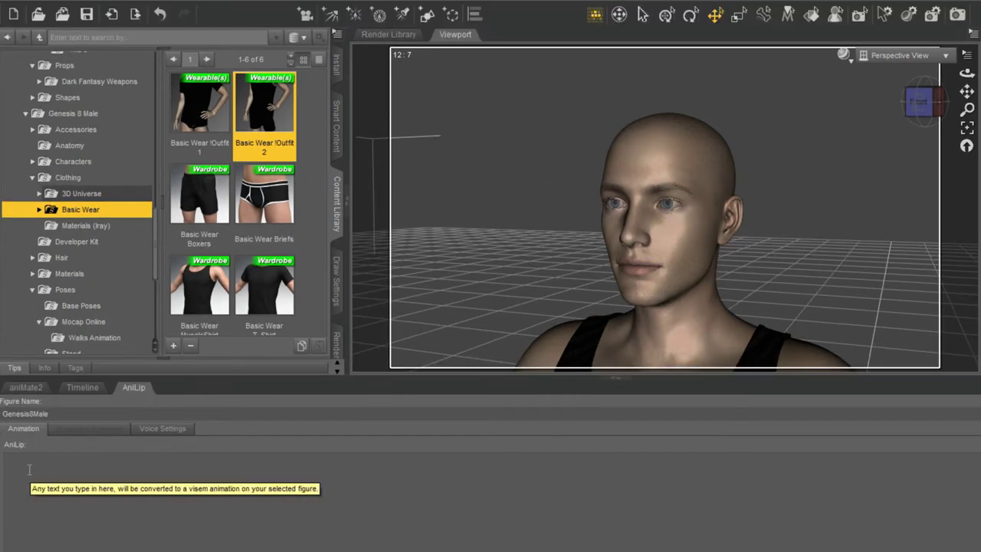
type("a")
type("bcdefghijklm")
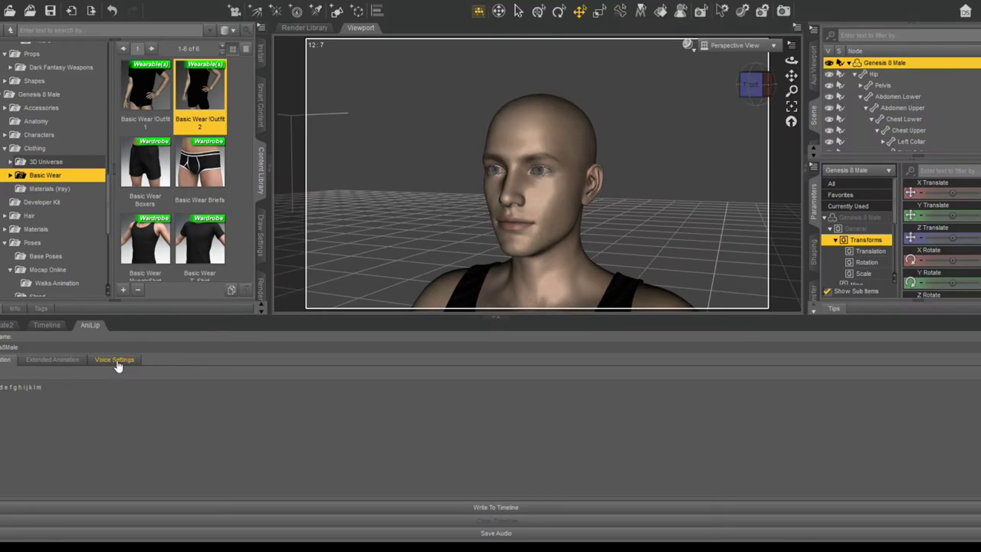
Review AniLip's viseme start, duration and strength values, plus its voice settings including the speech rate.
left_click(52, 361)
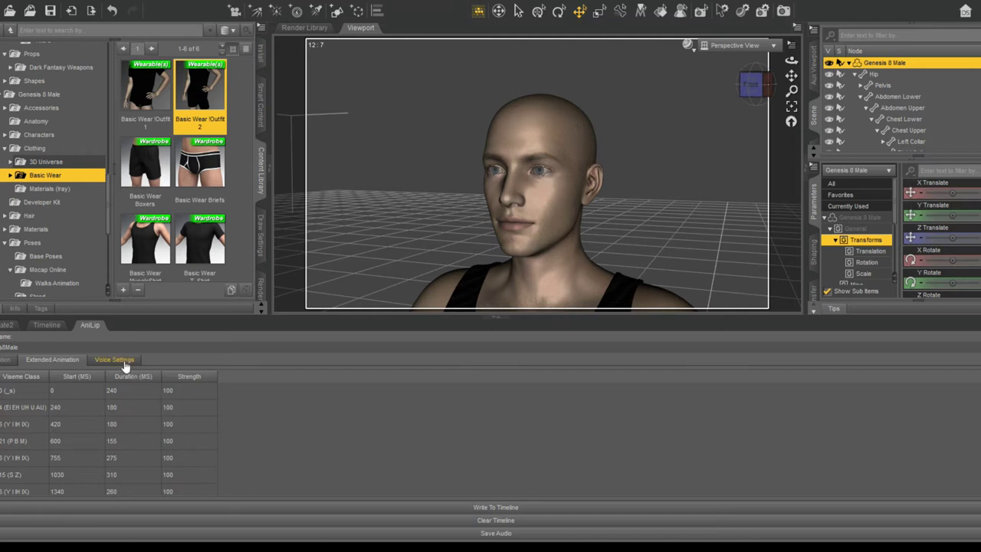
left_click(125, 365)
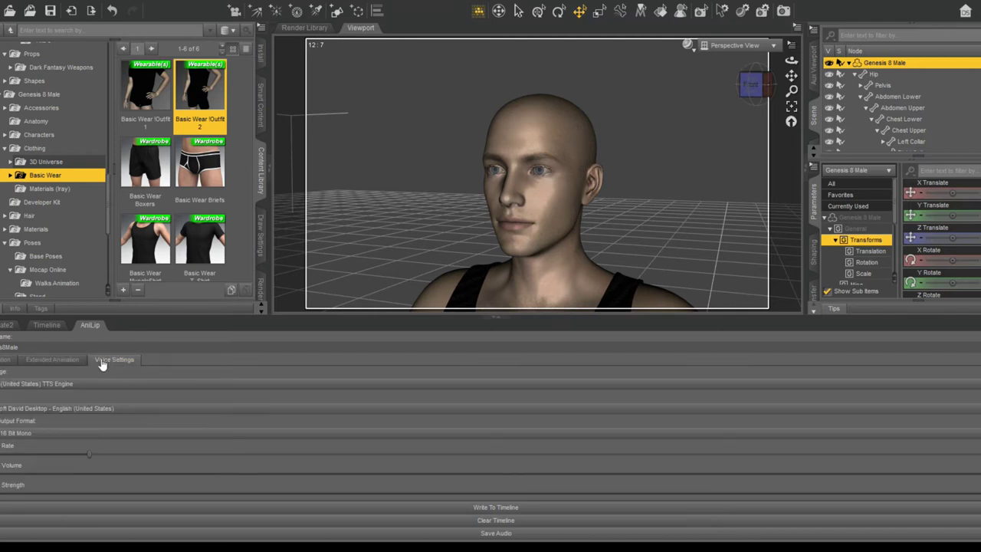
left_click_drag(89, 452, 4, 447)
left_click_drag(37, 451, 56, 453)
Write the lip animation to the timeline and scrub through its frames.
left_click(498, 509)
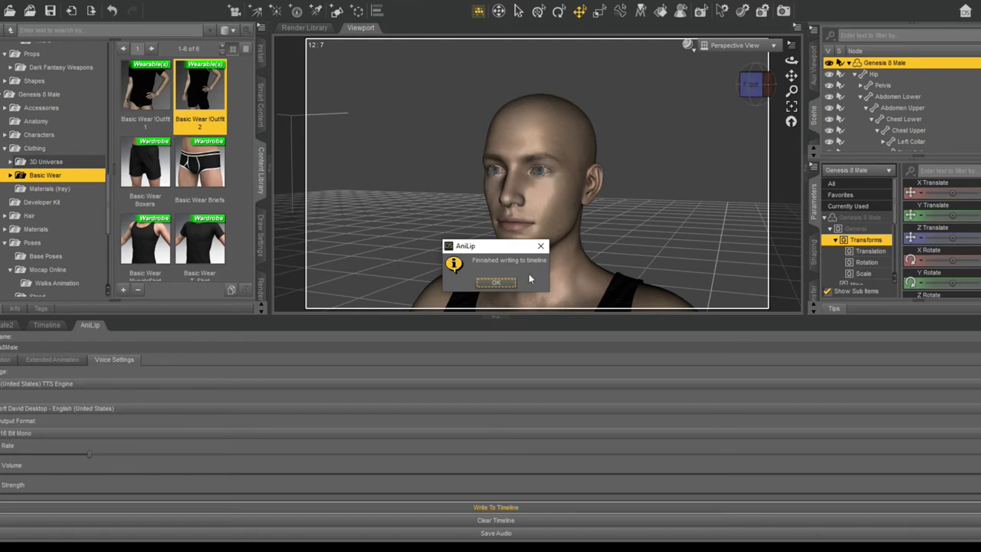
left_click(497, 284)
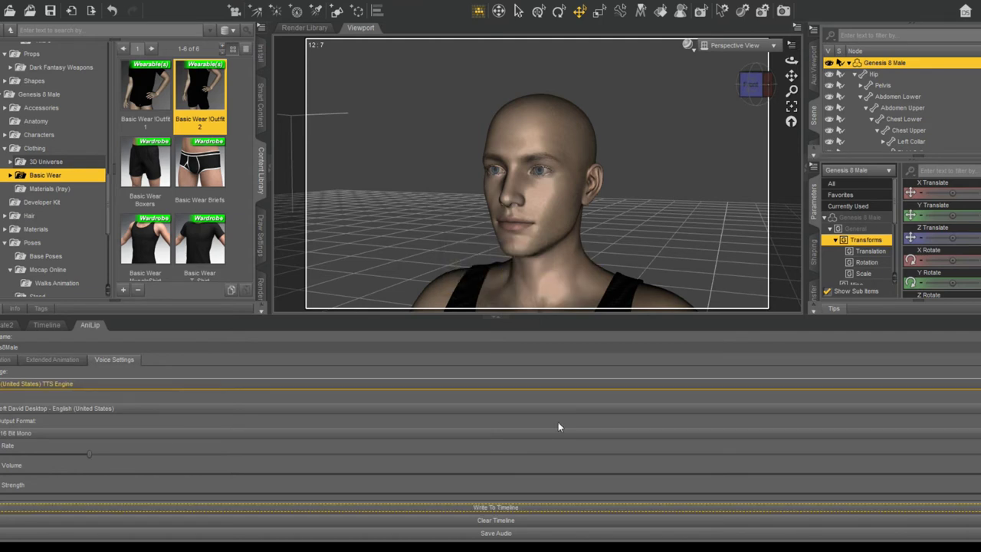
left_click(44, 327)
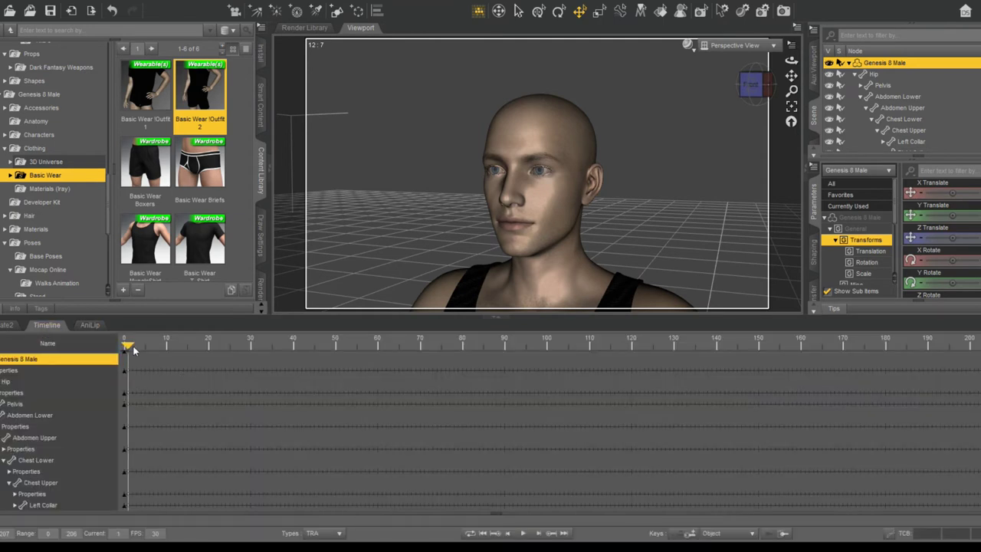
left_click_drag(133, 349, 973, 392)
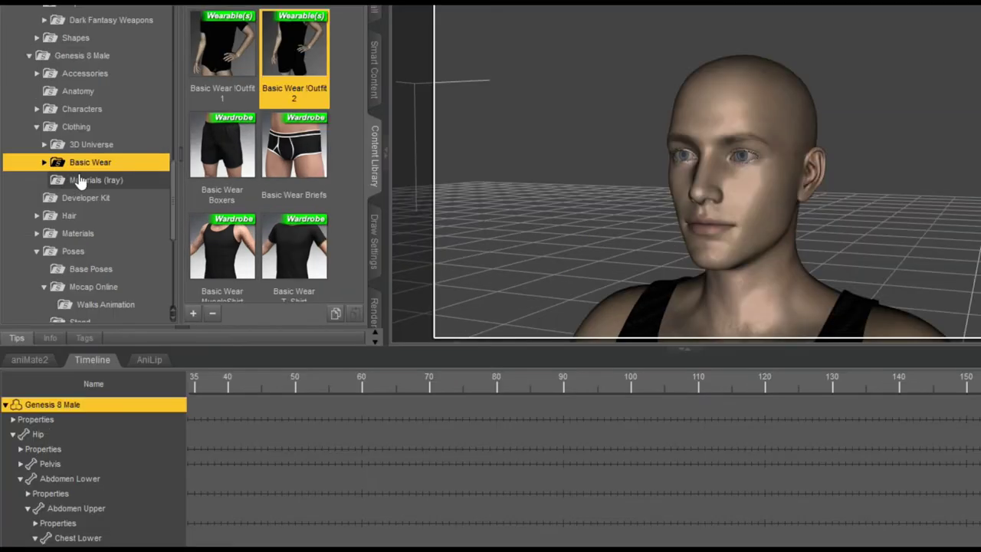
Extend the aniMate2 animation range to 20 and scrub the timeline to about frame 200.
left_click(23, 360)
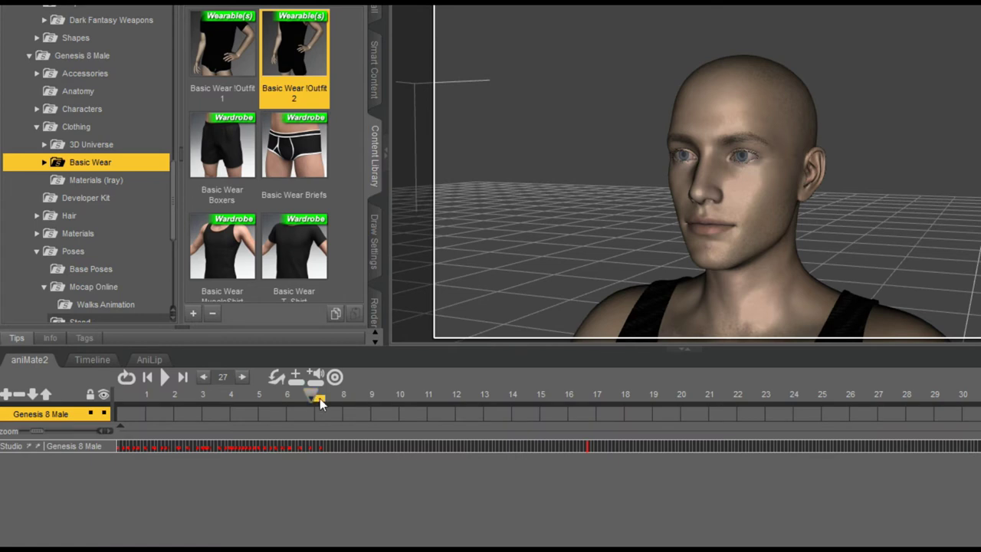
mouse_move(315, 398)
left_mouse_down()
mouse_move(107, 398)
mouse_move(186, 398)
mouse_move(333, 425)
mouse_move(156, 414)
mouse_move(50, 432)
mouse_move(348, 450)
mouse_move(321, 451)
left_mouse_up()
left_click(92, 359)
left_click_drag(604, 391, 586, 420)
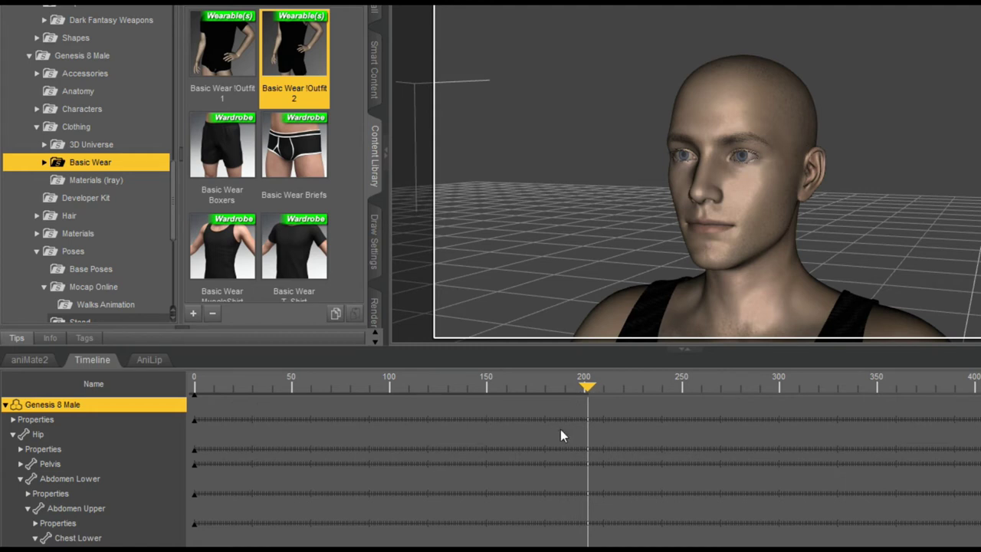
left_click(31, 359)
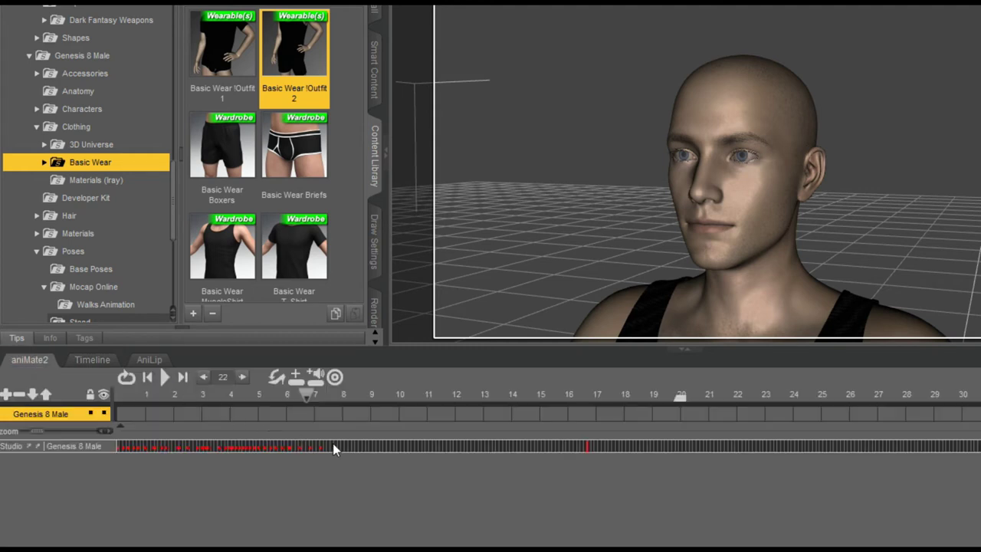
left_click_drag(331, 446, 126, 449)
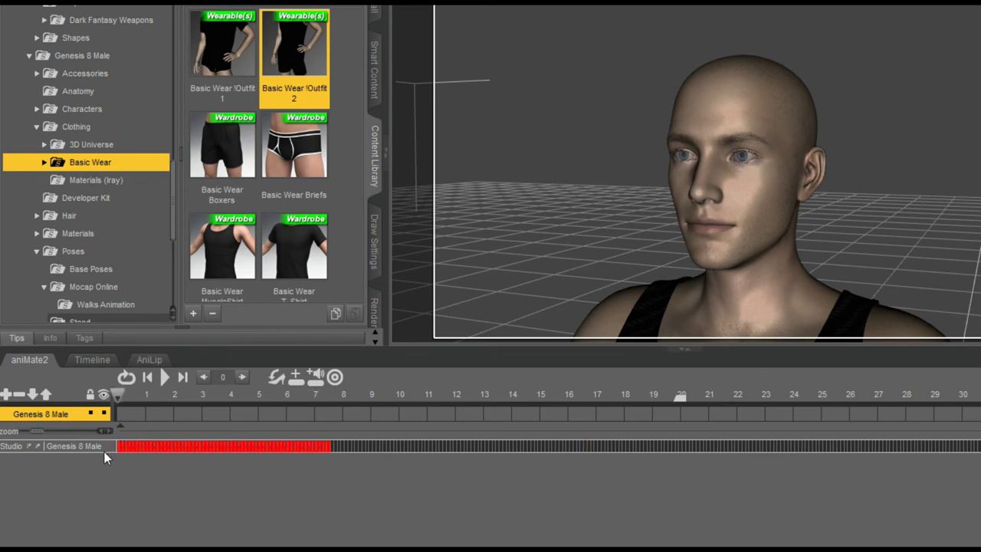
left_click(81, 360)
left_click(29, 363)
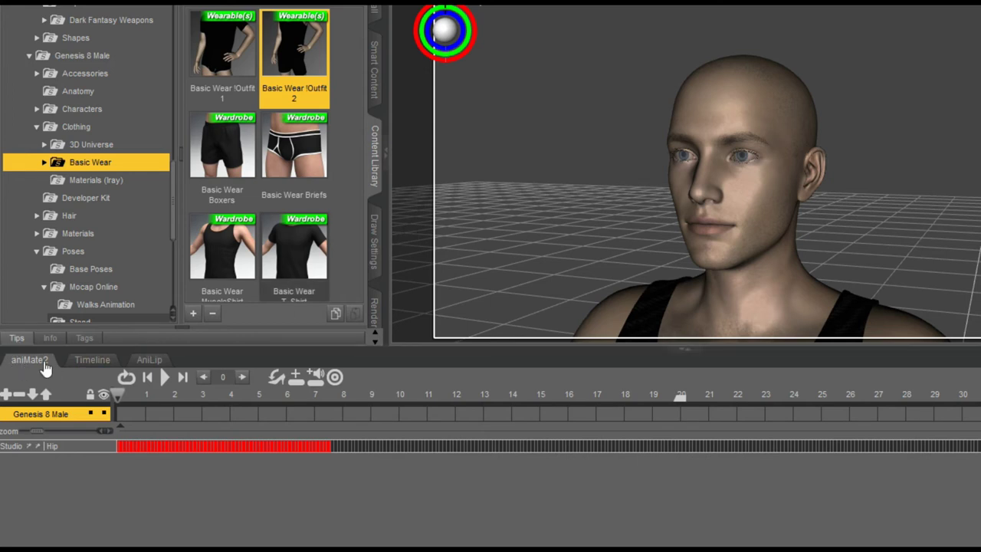
left_click(348, 447)
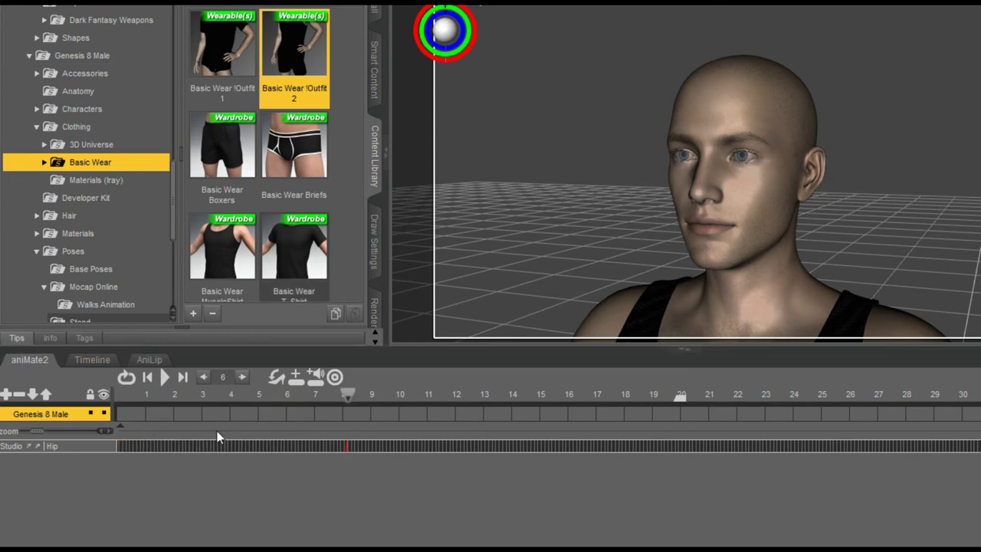
key("ctrl+z")
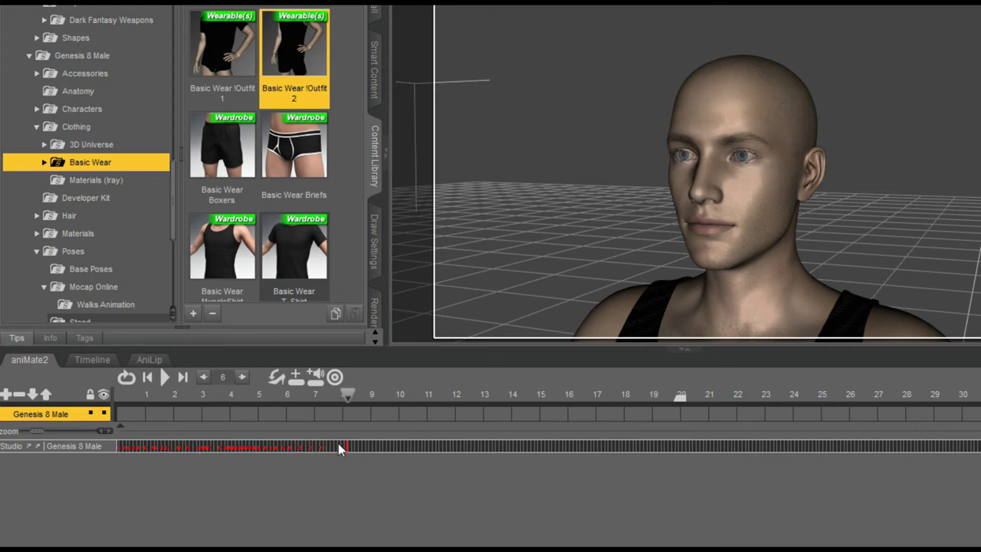
Copy the figure's lip-sync keyframes between 0 and about 7.5, paste them at 10 in aniMate2, and scrub through the copy.
left_click_drag(341, 448, 112, 456)
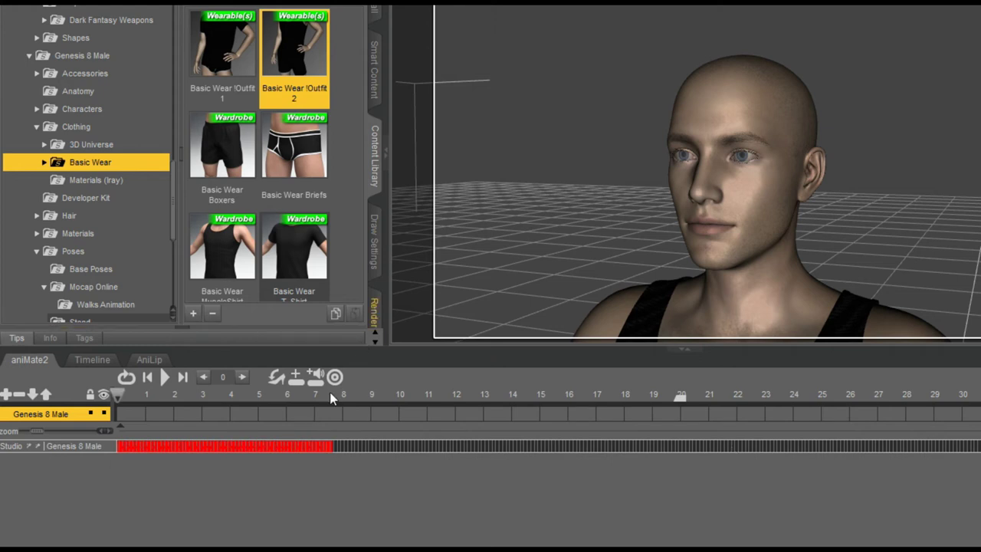
right_click(244, 452)
left_click(267, 458)
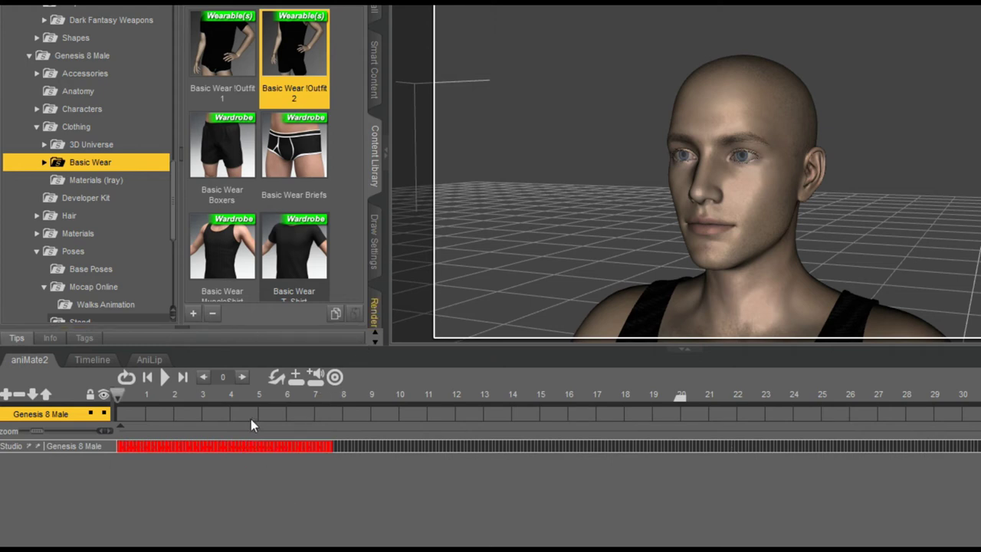
left_click(341, 446)
left_click_drag(341, 392, 402, 415)
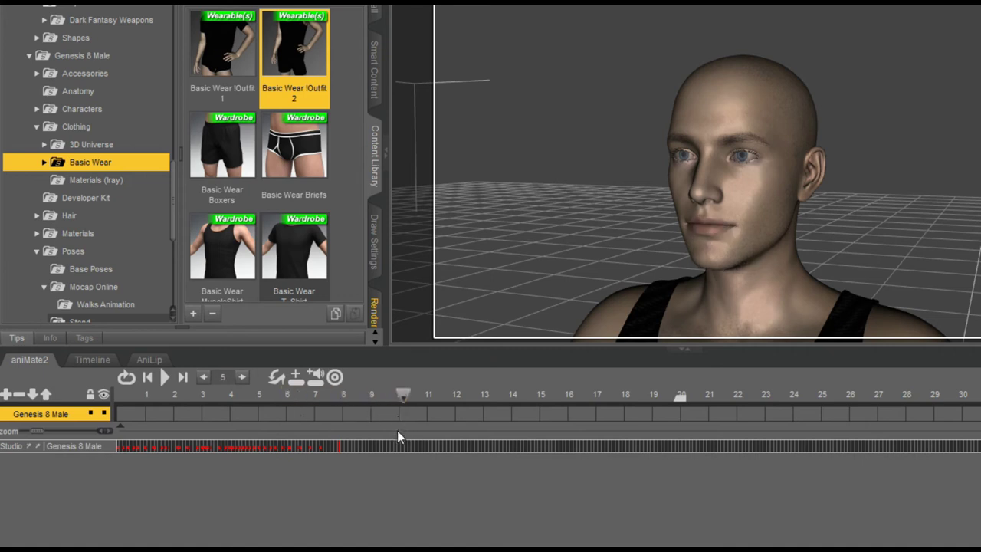
left_click(398, 447)
right_click(398, 447)
left_click(424, 472)
left_click_drag(398, 404, 575, 418)
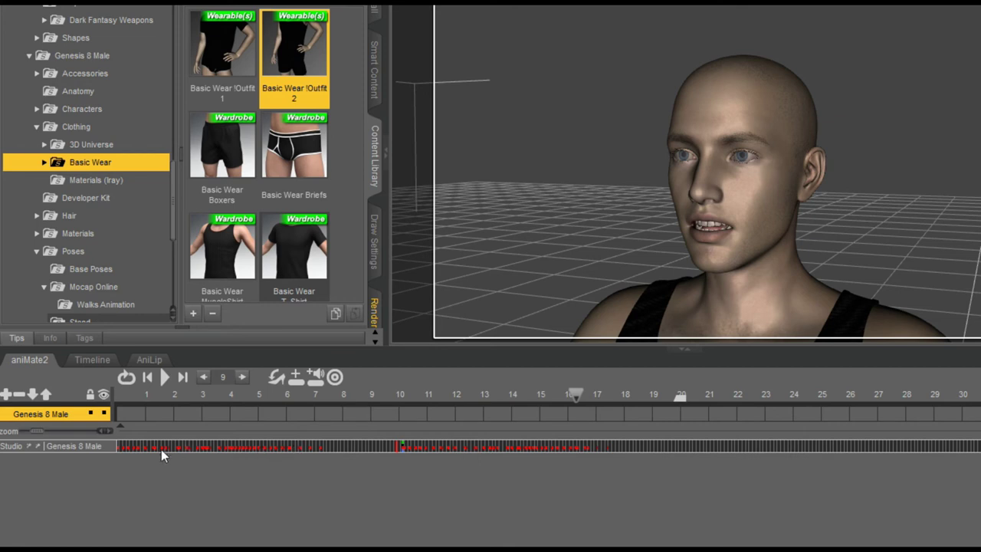
Delete the original lip-sync keyframes between 0 and about 7.5 and scrub through the remaining animation.
left_click_drag(331, 449, 112, 469)
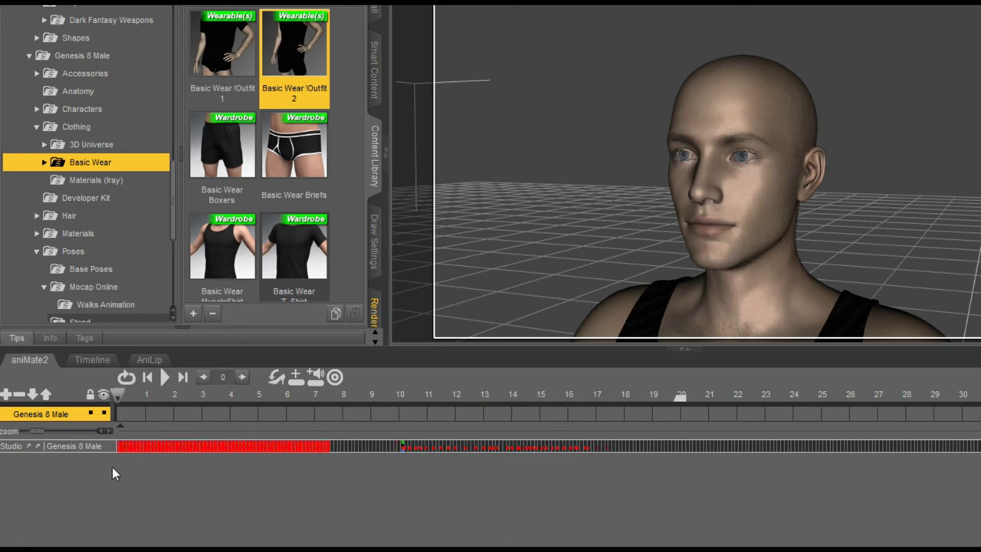
right_click(296, 444)
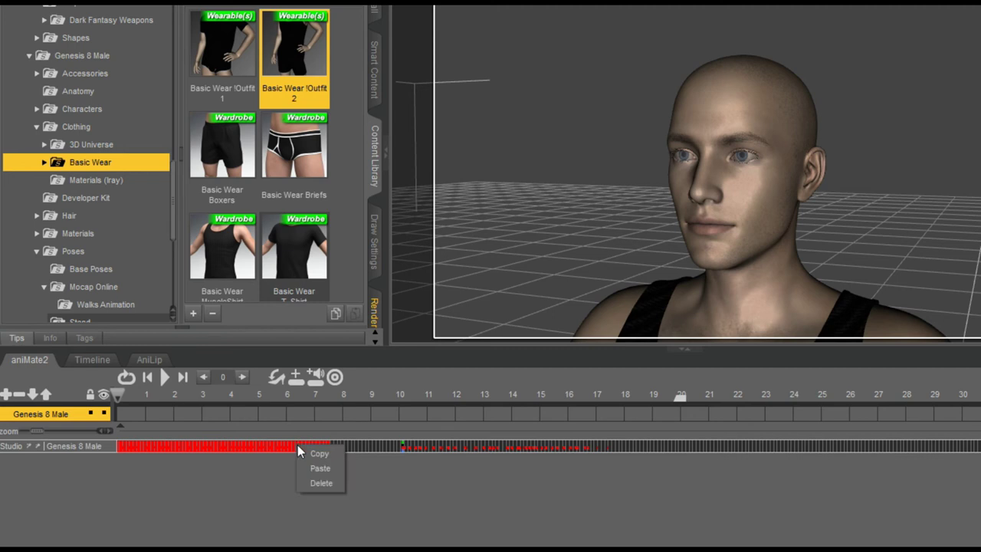
left_click(321, 483)
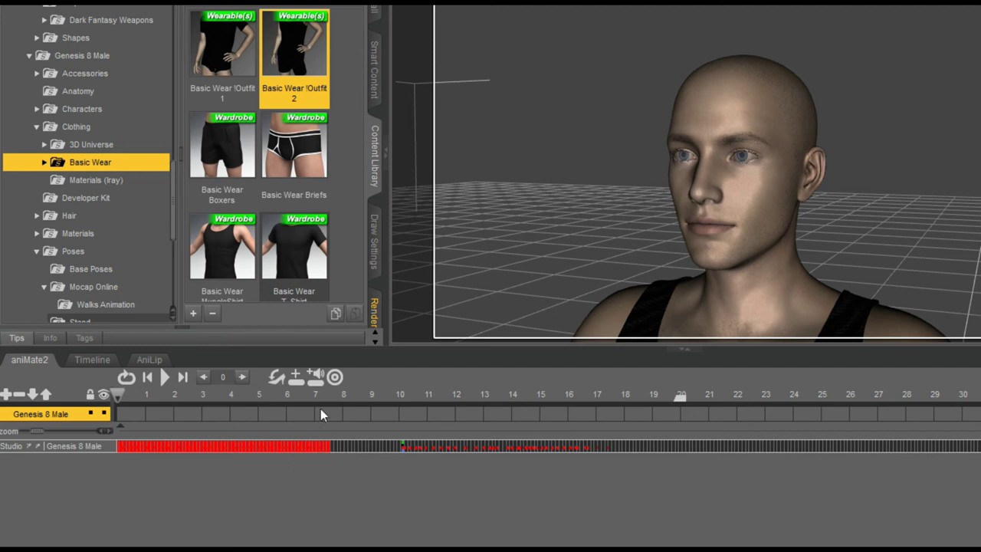
left_click_drag(118, 396, 639, 457)
left_click(383, 450)
left_click(117, 435)
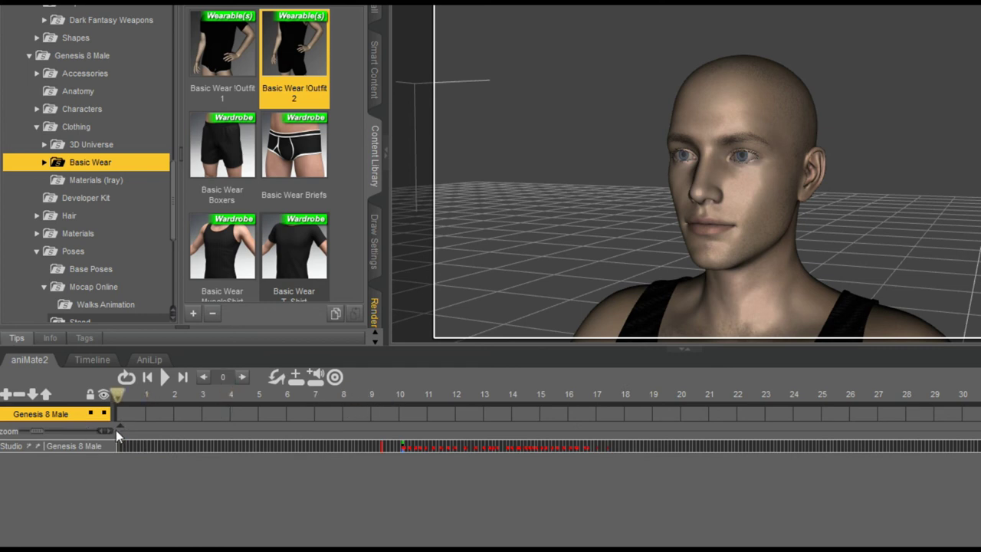
Extend the aniMate2 range to about 34 and paste the lip-sync keyframes again at 25, returning the playhead to the start.
left_click_drag(117, 435, 822, 446)
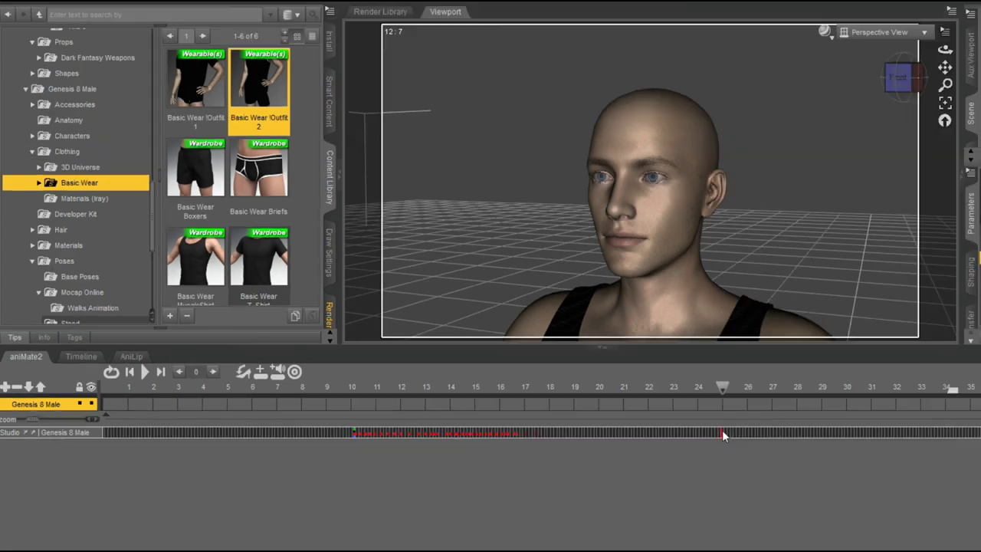
right_click(819, 441)
left_click_drag(722, 387, 497, 516)
key("ctrl+r")
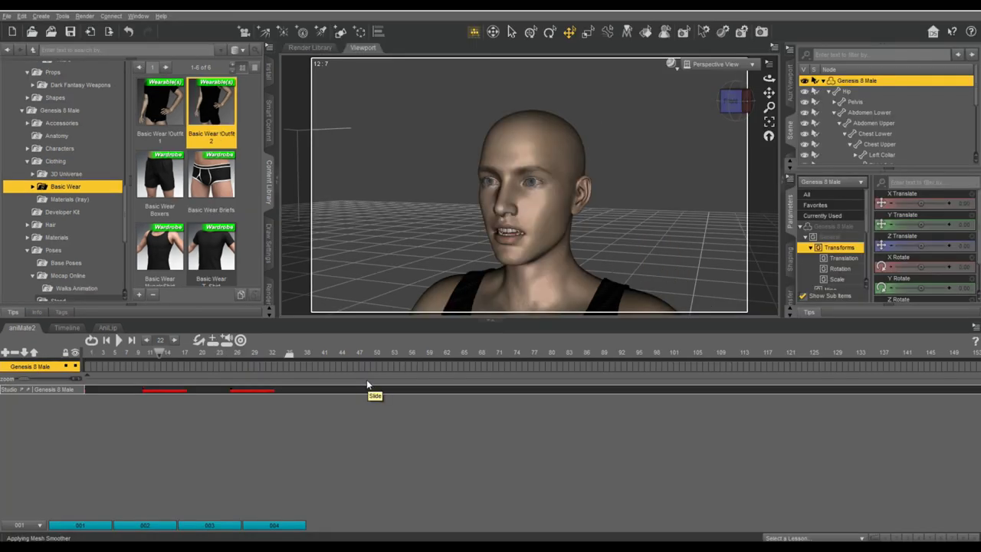
scroll(366, 383, "up", 3)
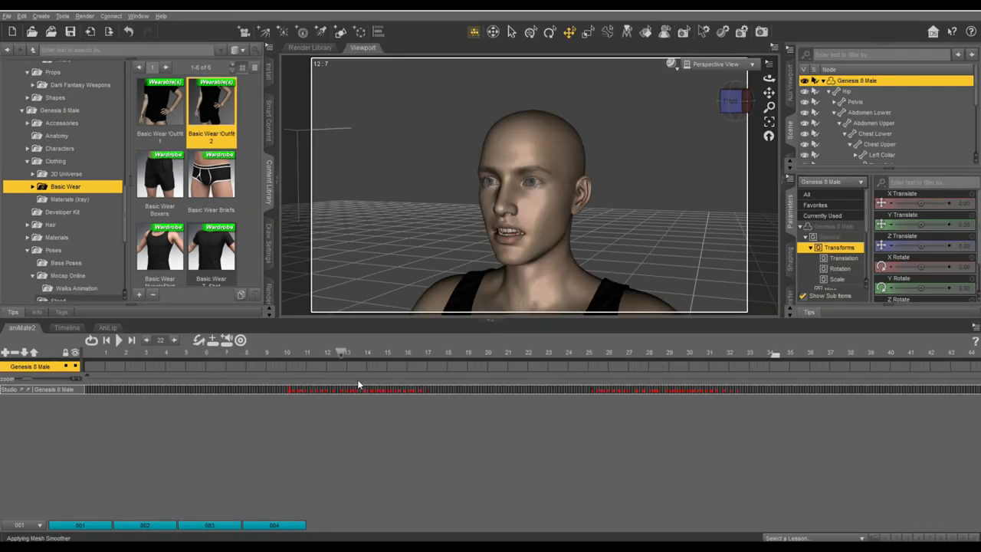
left_click_drag(335, 353, 84, 407)
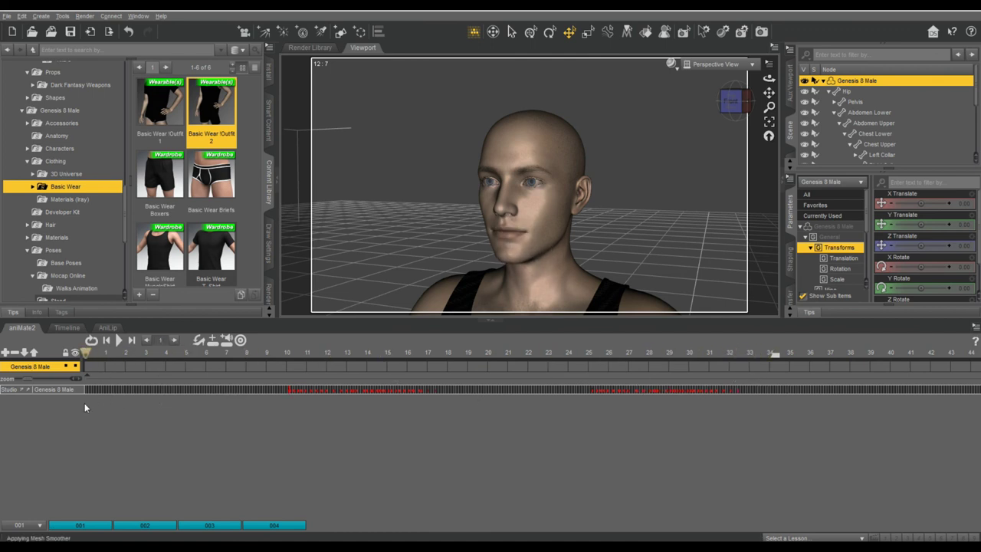